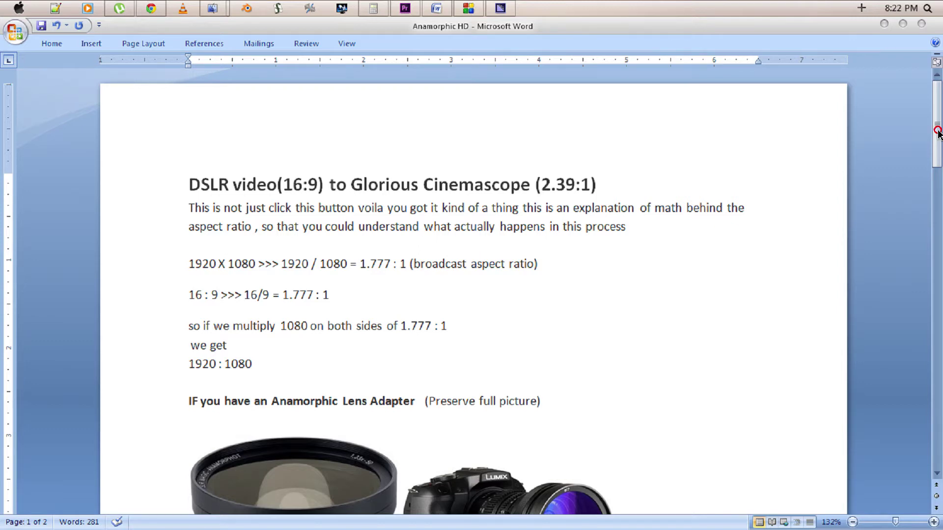
{"action": "left_click_drag", "start_coordinate": [938, 135], "coordinate": [939, 157]}
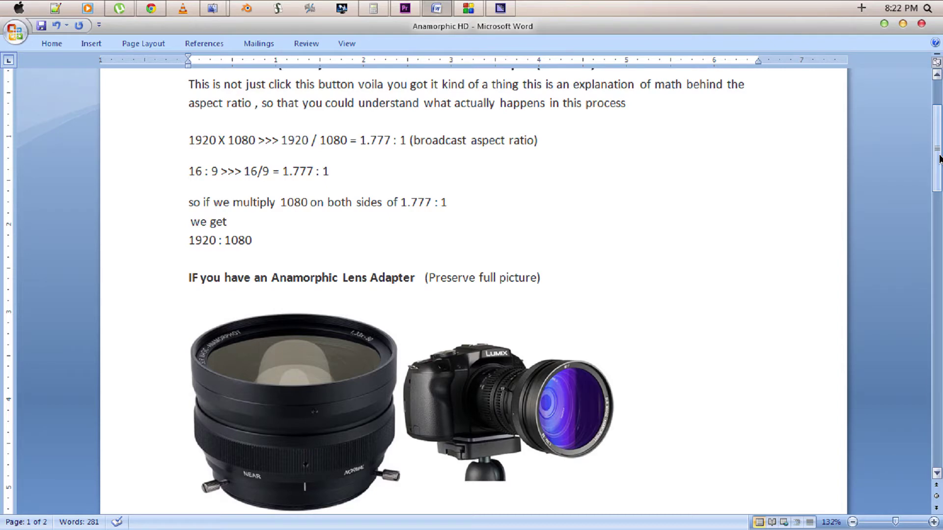
{"action": "left_click_drag", "start_coordinate": [938, 158], "coordinate": [939, 221]}
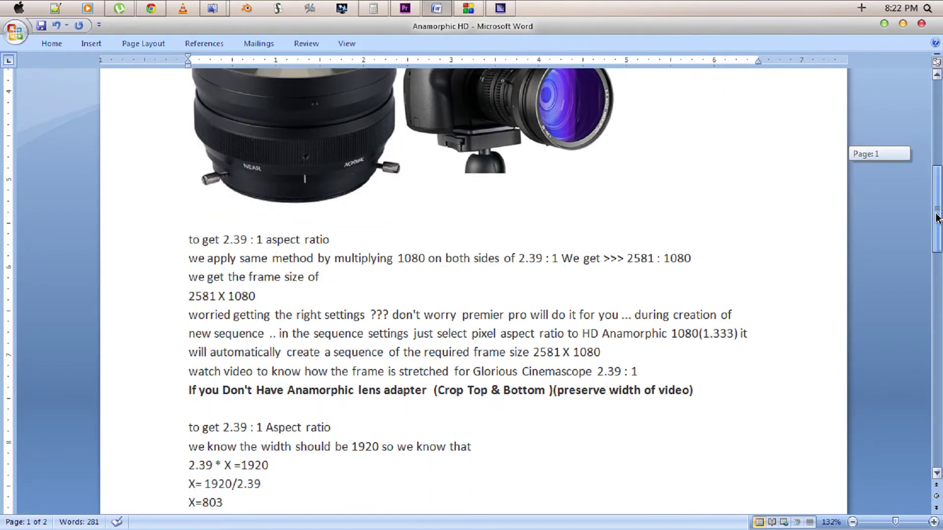
Import MVI_6399.mp4 into the project and preview it in the Source monitor.
{"action": "key", "text": "alt+Tab"}
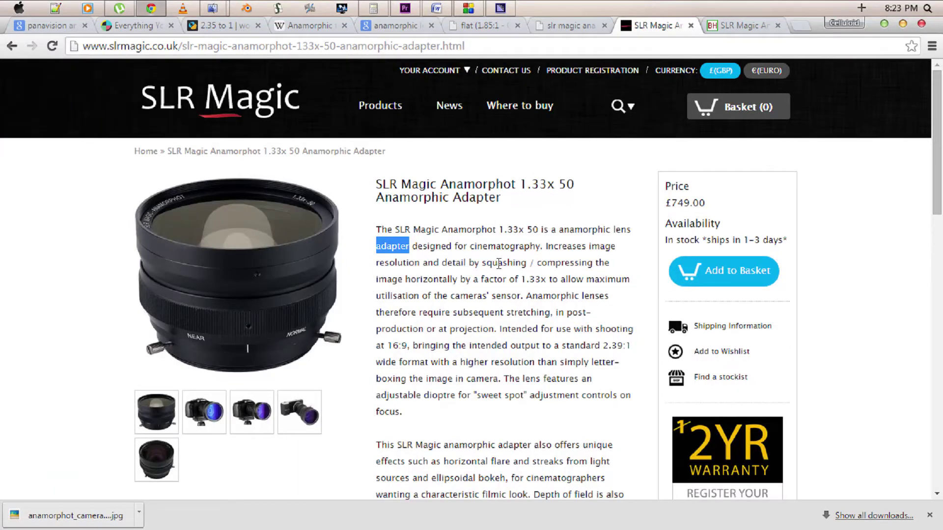
{"action": "key", "text": "alt+Tab"}
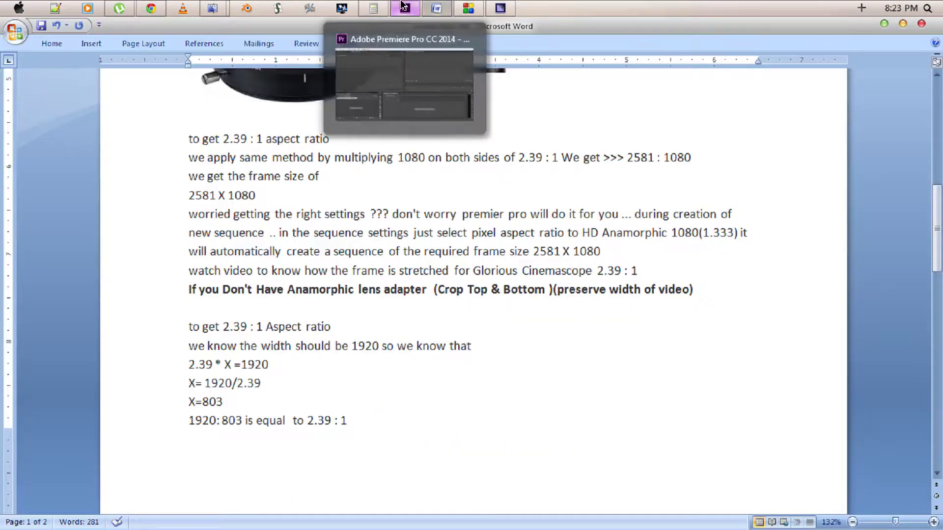
{"action": "left_click", "coordinate": [405, 9]}
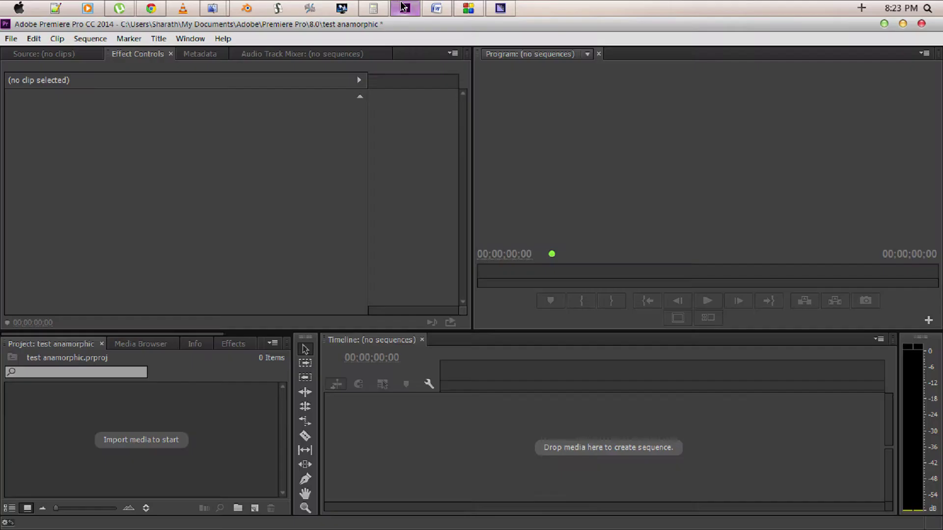
{"action": "double_click", "coordinate": [178, 426]}
{"action": "double_click", "coordinate": [159, 103]}
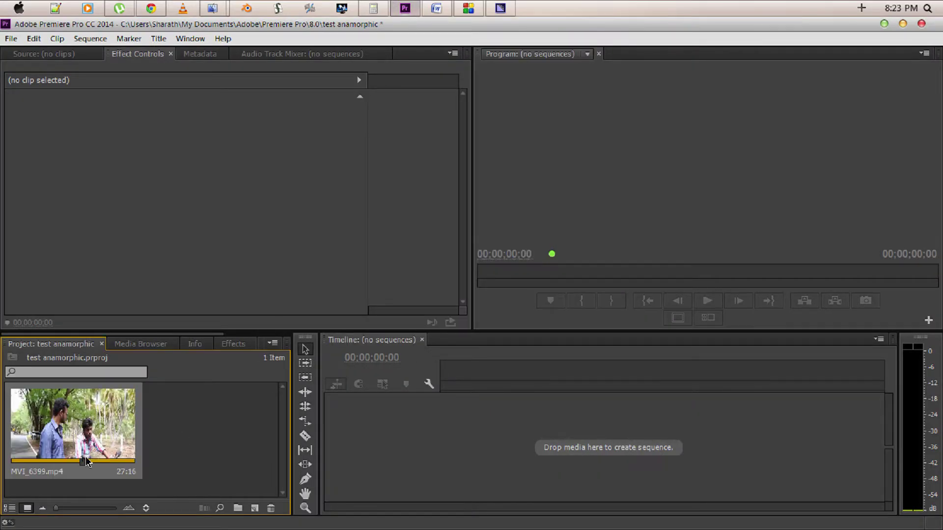
{"action": "double_click", "coordinate": [86, 461]}
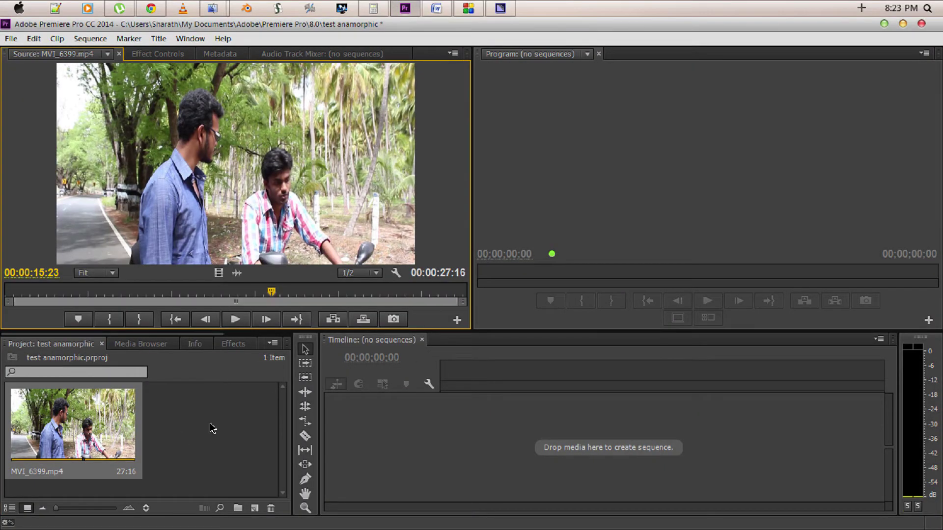
Create a new sequence using the HD Anamorphic 1080 (1.333) pixel aspect ratio.
{"action": "right_click", "coordinate": [238, 416]}
{"action": "left_click", "coordinate": [374, 310]}
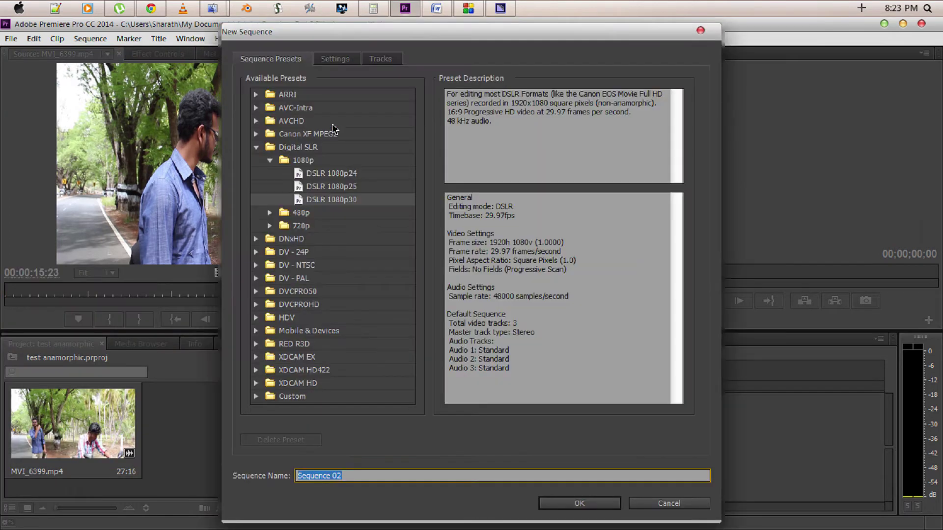
{"action": "left_click", "coordinate": [335, 59]}
{"action": "left_click", "coordinate": [400, 157]}
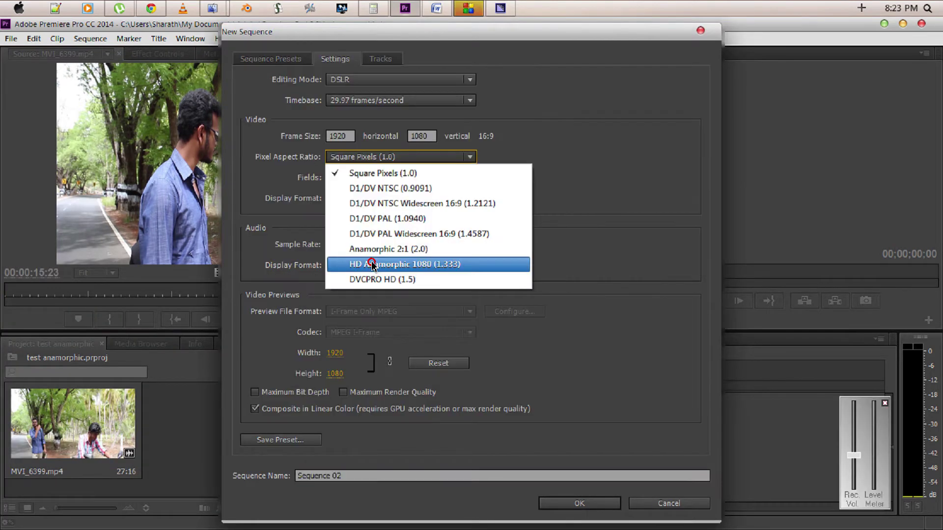
{"action": "left_click", "coordinate": [372, 265]}
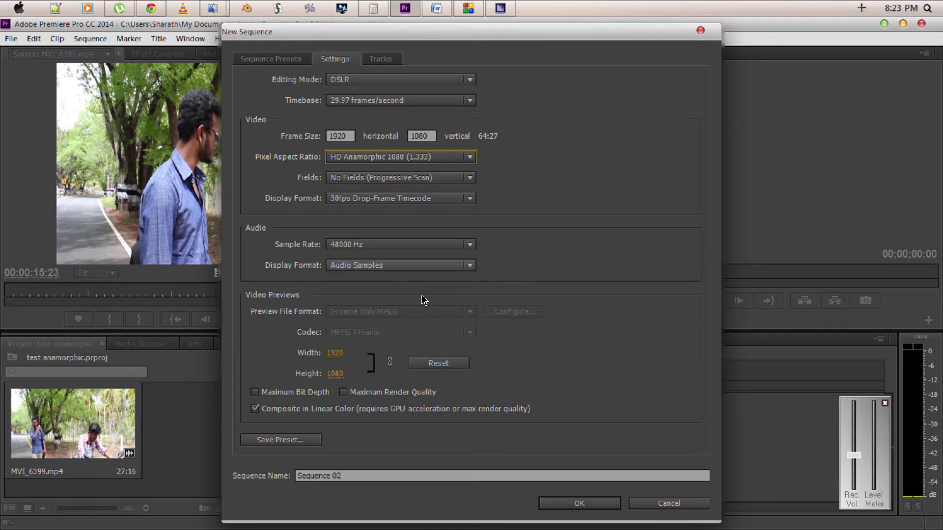
{"action": "left_click", "coordinate": [580, 504]}
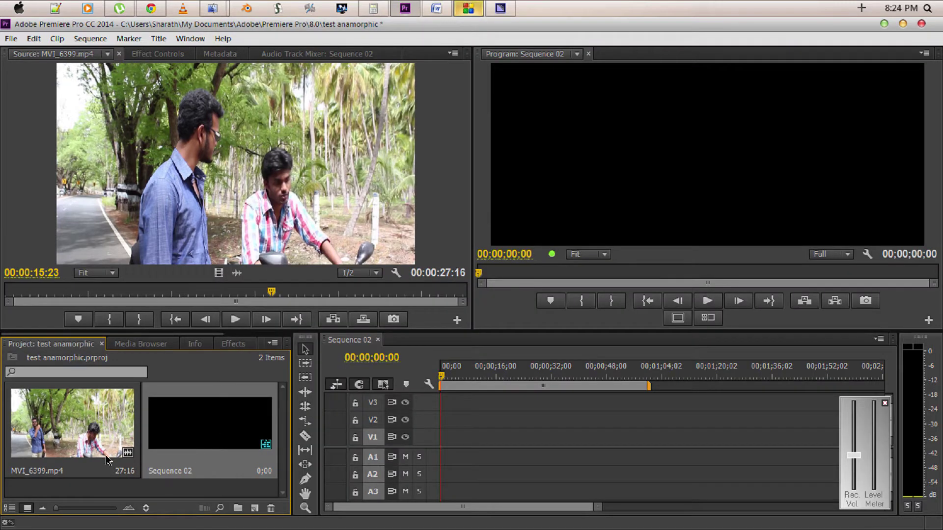
Place MVI_6399.mp4 in Sequence 02, keeping the anamorphic sequence settings.
{"action": "left_click_drag", "start_coordinate": [405, 439], "coordinate": [472, 445]}
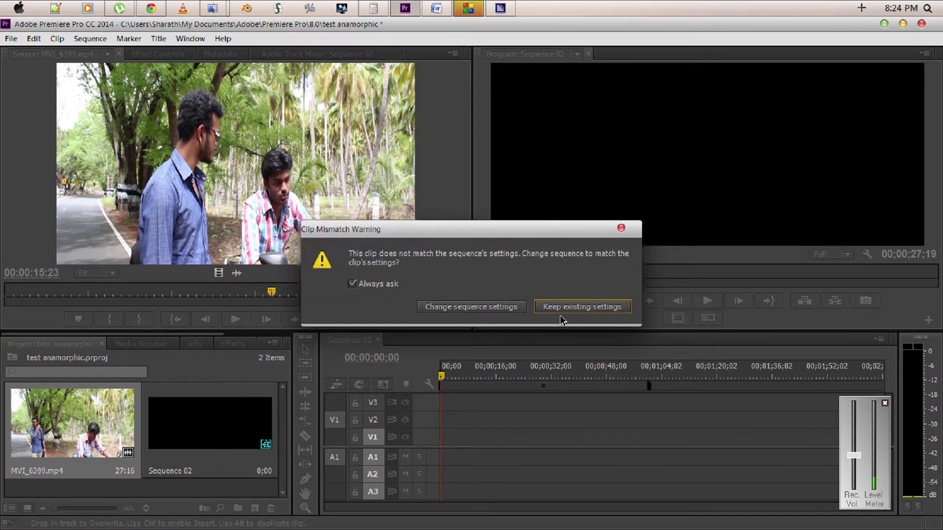
{"action": "left_click", "coordinate": [581, 306]}
{"action": "left_click", "coordinate": [472, 377]}
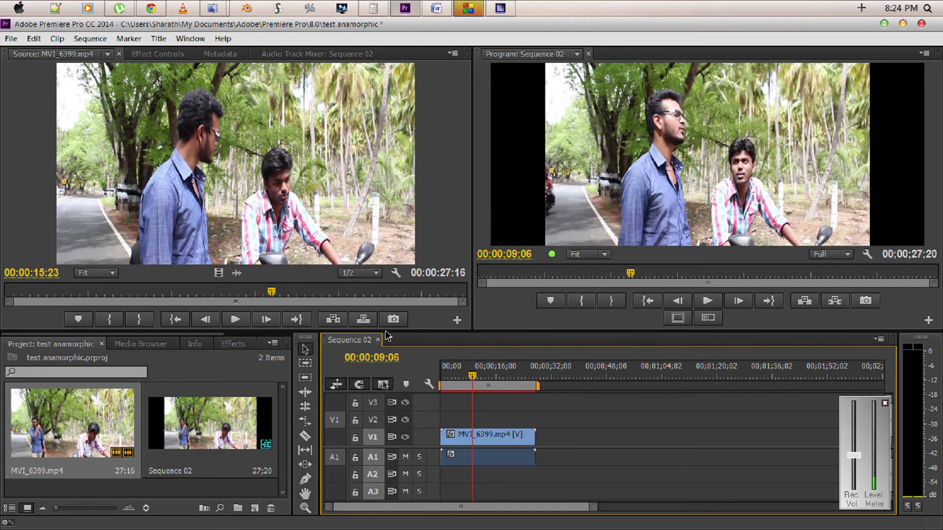
Turn off Uniform Scale and set the clip's Scale Width to 134.
{"action": "left_click", "coordinate": [158, 53]}
{"action": "left_click", "coordinate": [12, 111]}
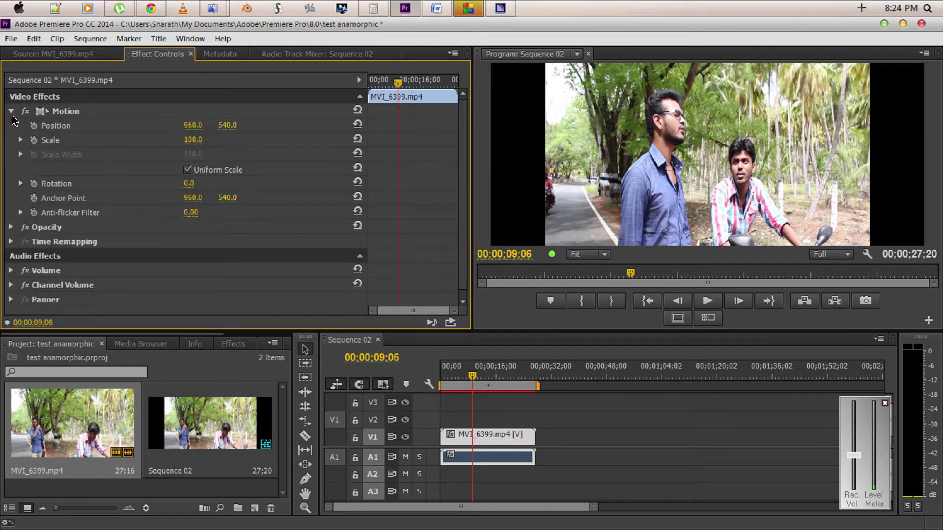
{"action": "left_click", "coordinate": [188, 169]}
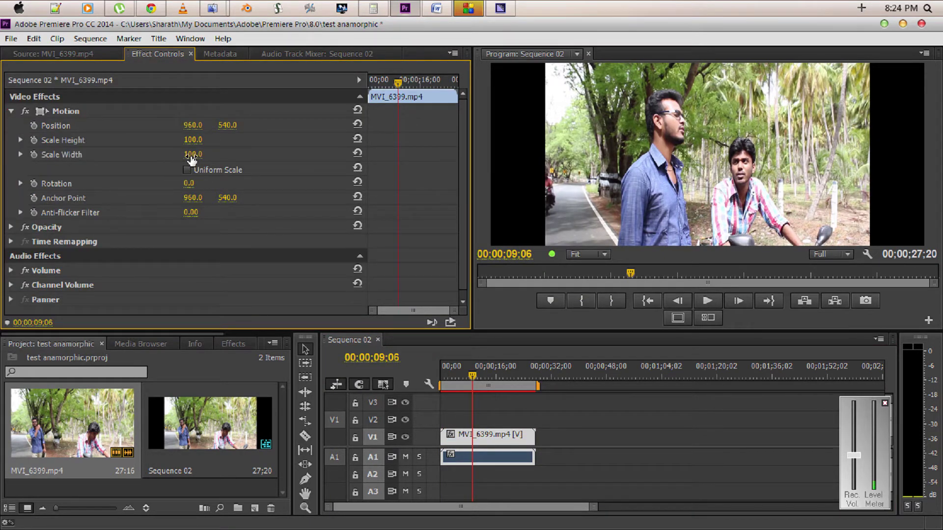
{"action": "left_click", "coordinate": [193, 154]}
{"action": "type", "text": "133"}
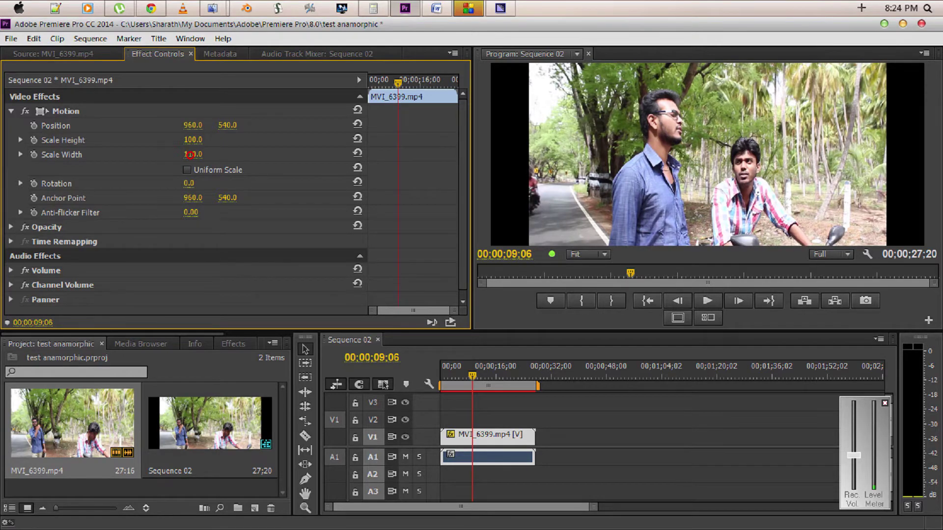
{"action": "key", "text": "Return"}
{"action": "left_click_drag", "start_coordinate": [193, 154], "coordinate": [196, 154]}
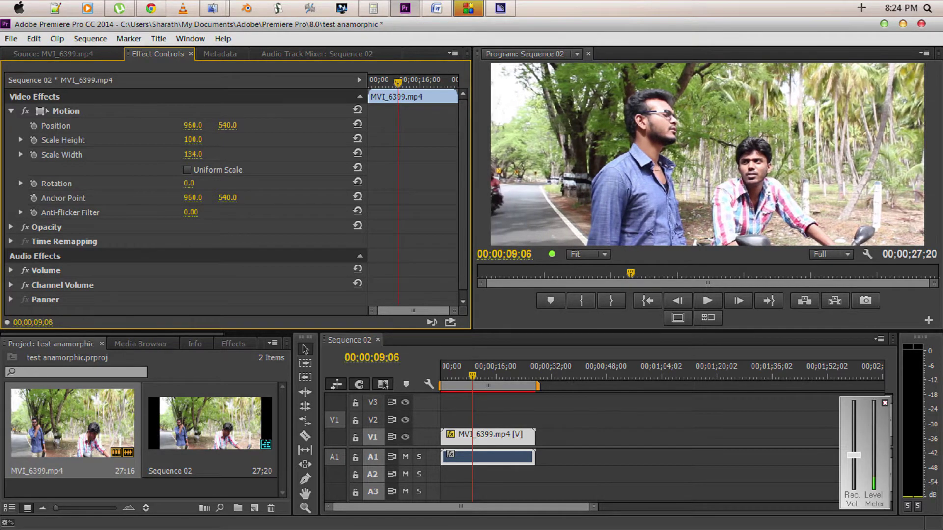
{"action": "left_click", "coordinate": [470, 420]}
Toggle the Motion effect off and on at 7;24 to compare the stretch.
{"action": "left_click", "coordinate": [467, 377]}
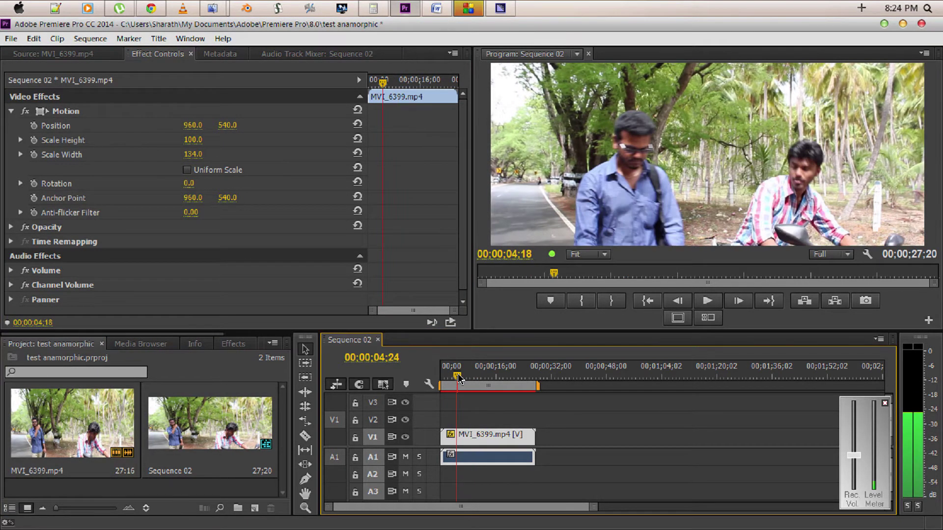
{"action": "left_click", "coordinate": [26, 111]}
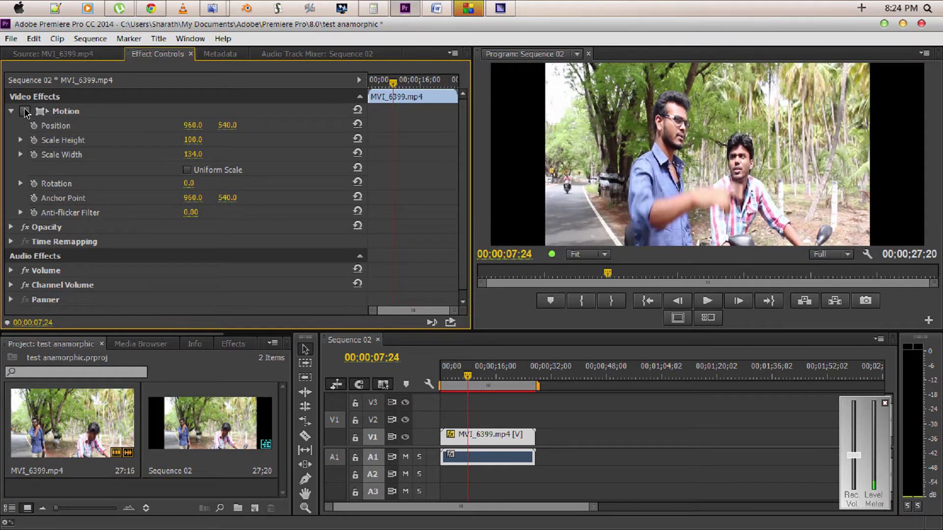
{"action": "left_click", "coordinate": [27, 111]}
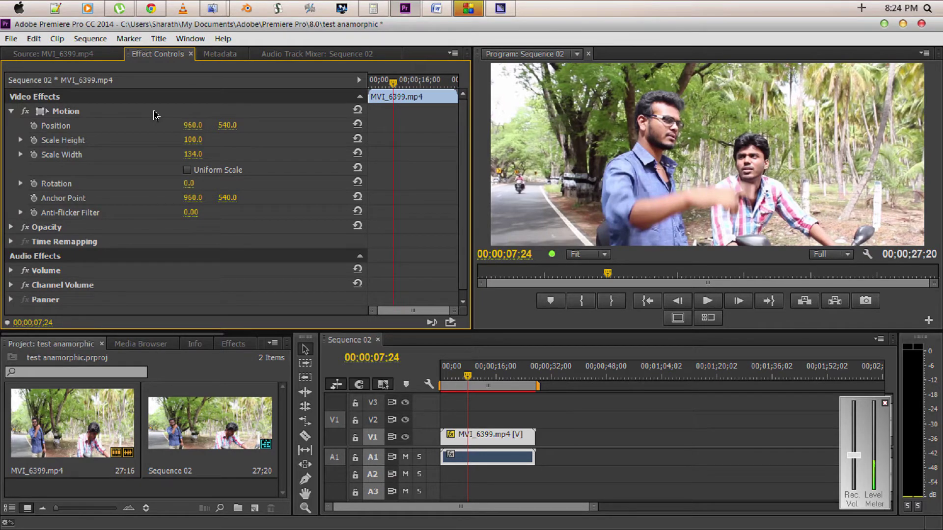
{"action": "left_click", "coordinate": [499, 8]}
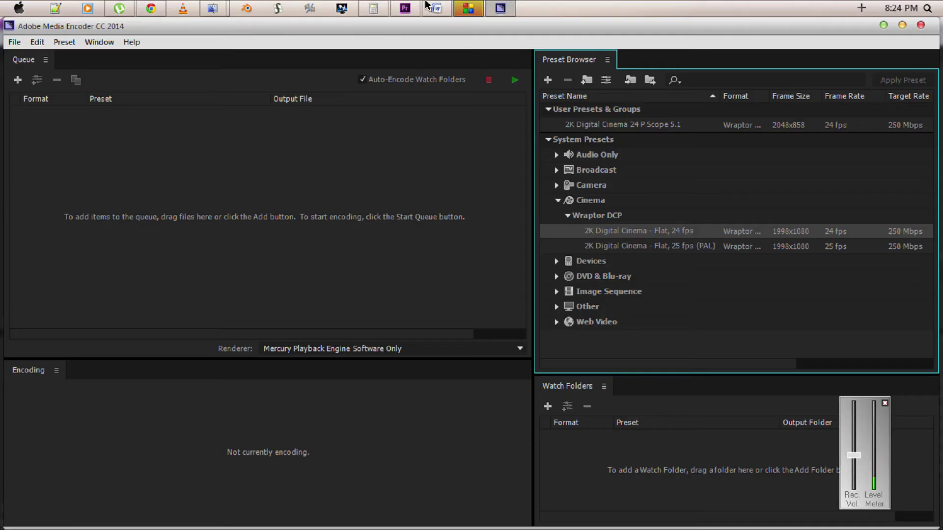
{"action": "left_click", "coordinate": [404, 8]}
{"action": "left_click", "coordinate": [485, 424]}
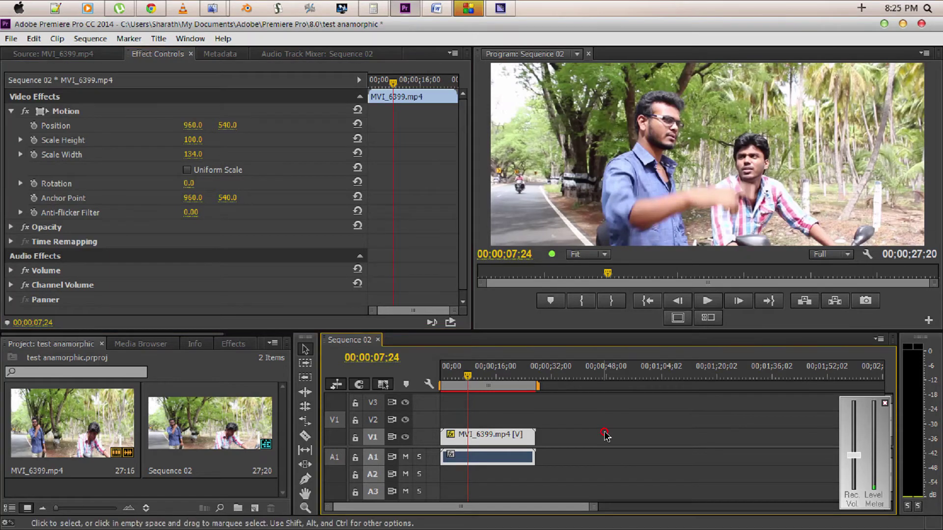
Keep Wraptor DCP as the format, choose 2048x858 (Scope) dimensions, and scrub the preview.
{"action": "key", "text": "ctrl+m"}
{"action": "left_click", "coordinate": [652, 119]}
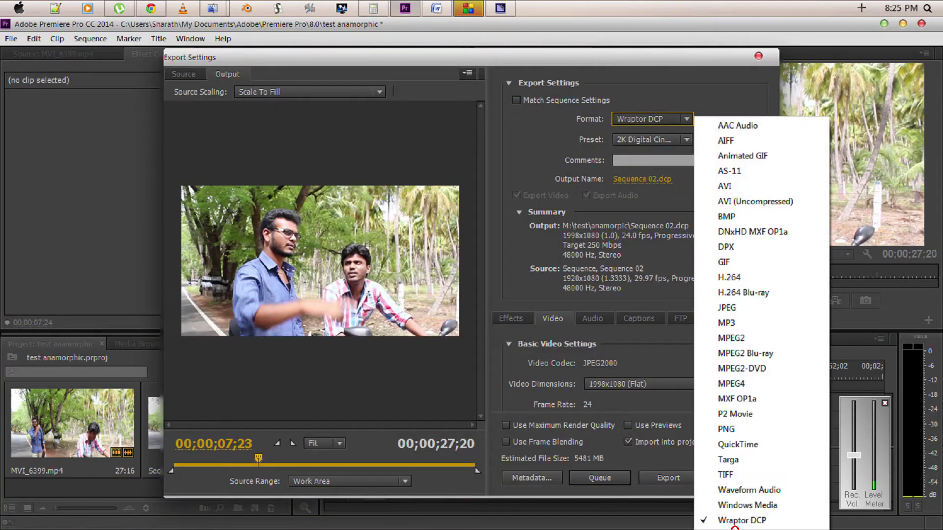
{"action": "left_click", "coordinate": [666, 339]}
{"action": "left_click", "coordinate": [644, 384]}
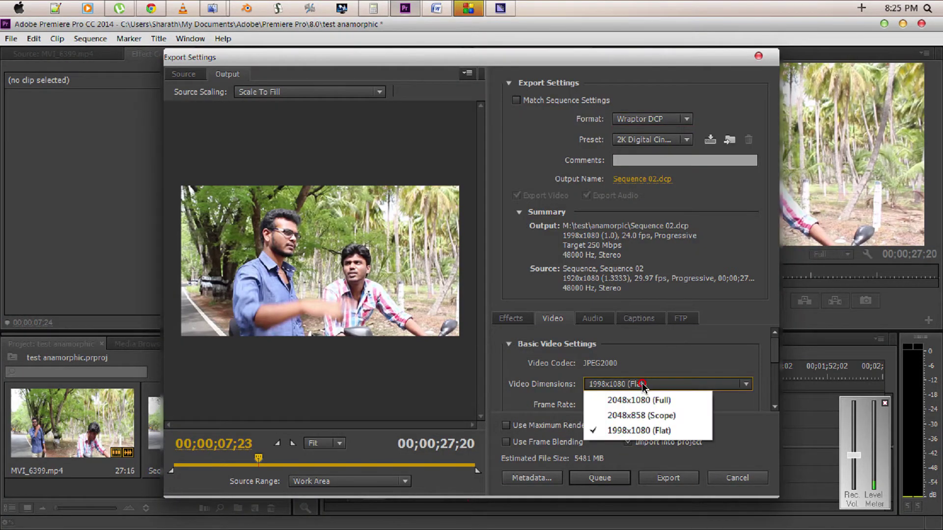
{"action": "left_click", "coordinate": [630, 417]}
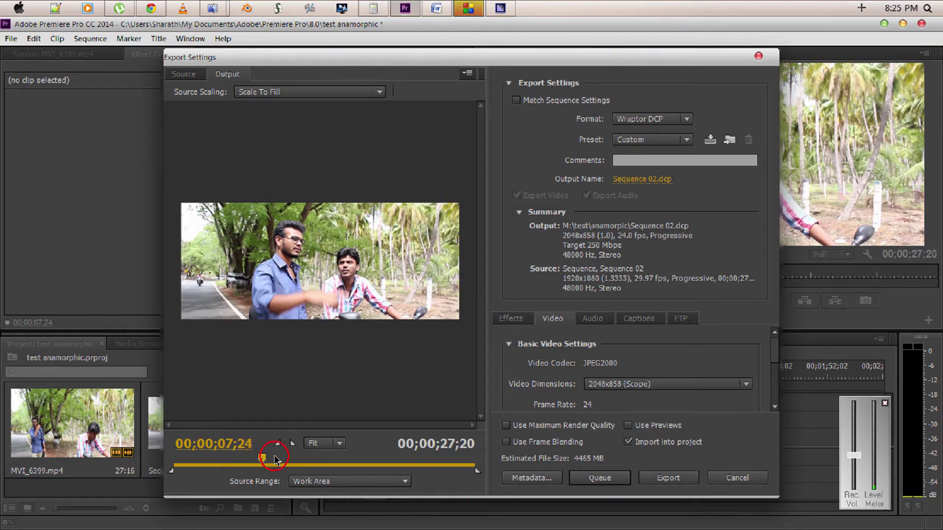
{"action": "left_click_drag", "start_coordinate": [258, 458], "coordinate": [293, 458]}
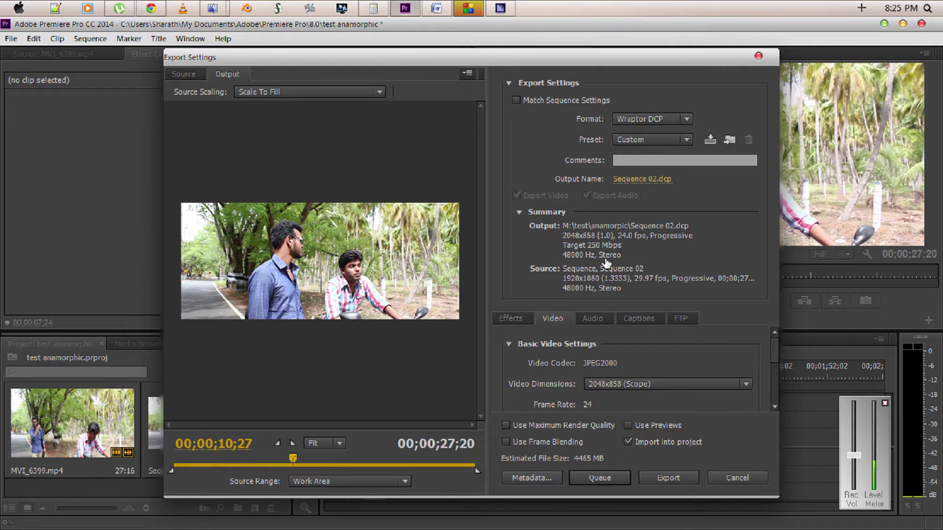
Close the Export Settings window and import MVI_6400.MOV through the Import dialog.
{"action": "left_click", "coordinate": [759, 56]}
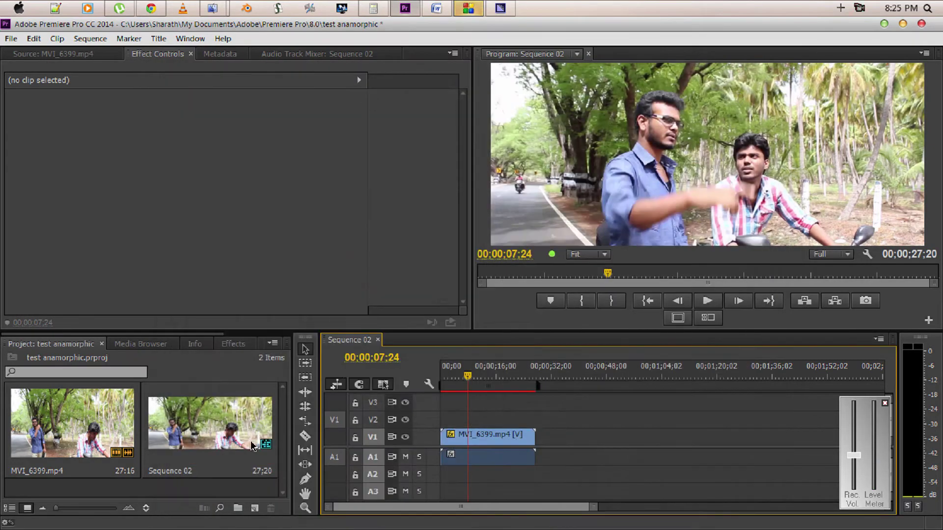
{"action": "double_click", "coordinate": [231, 485]}
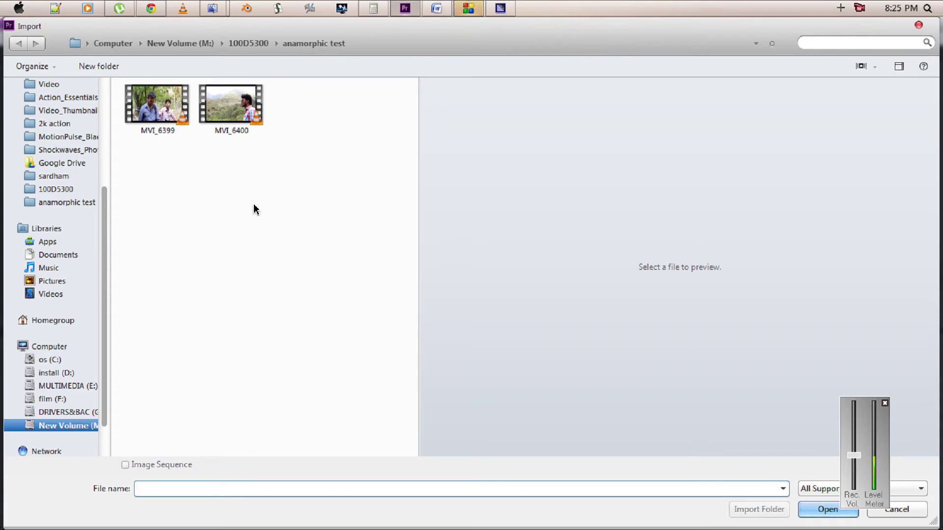
{"action": "left_click", "coordinate": [240, 128]}
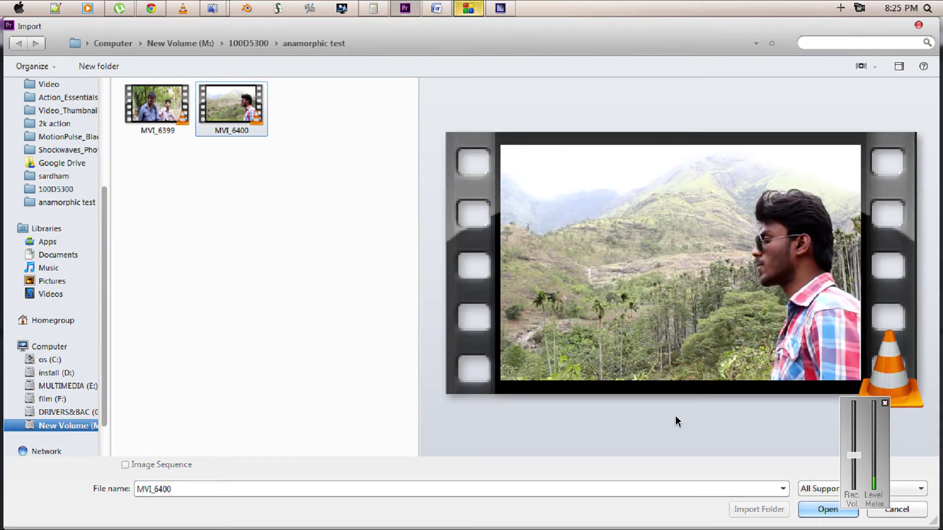
{"action": "left_click", "coordinate": [826, 509]}
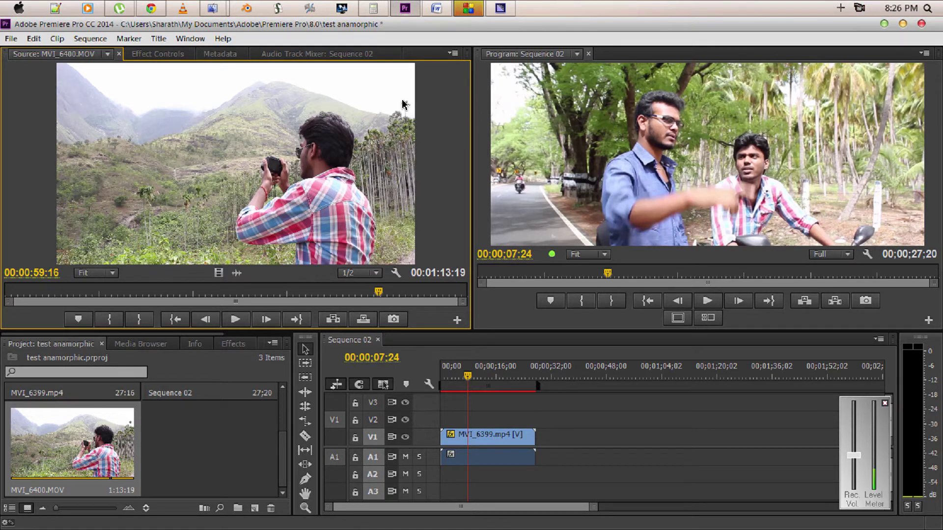
{"action": "left_click", "coordinate": [436, 9]}
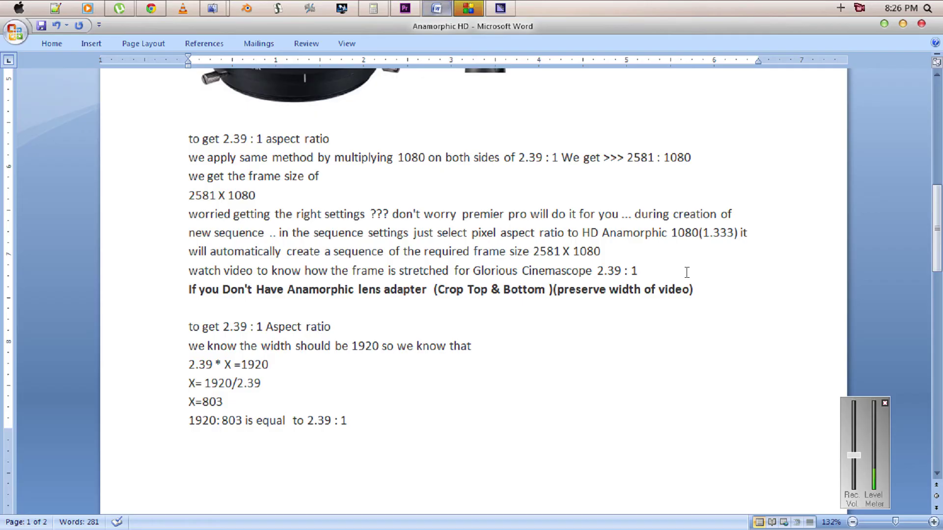
{"action": "left_click_drag", "start_coordinate": [936, 228], "coordinate": [936, 247]}
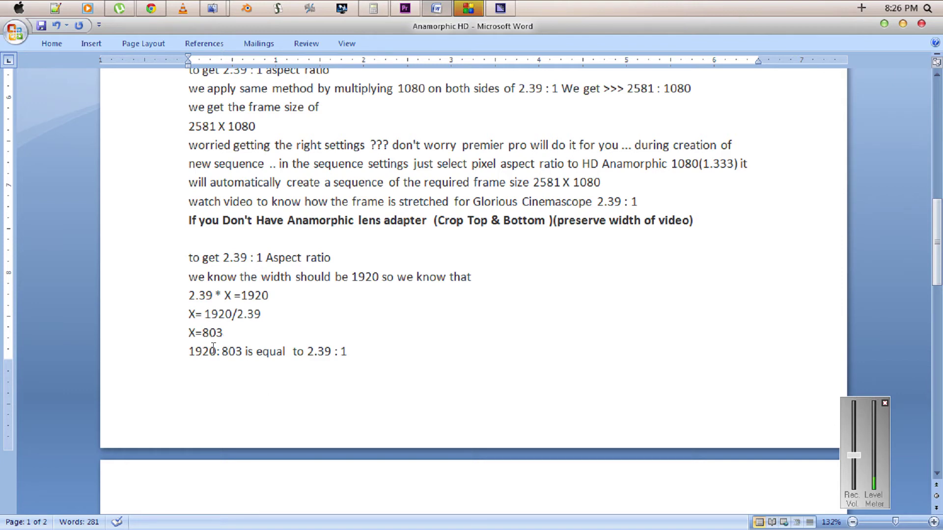
Create a new sequence with its vertical frame size changed to 803, giving 1920x803.
{"action": "left_click", "coordinate": [500, 9]}
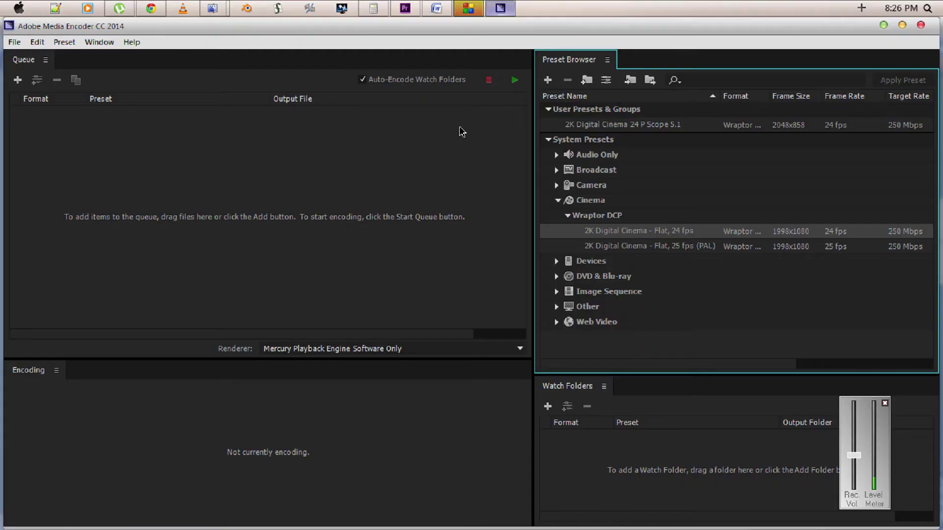
{"action": "left_click", "coordinate": [405, 8]}
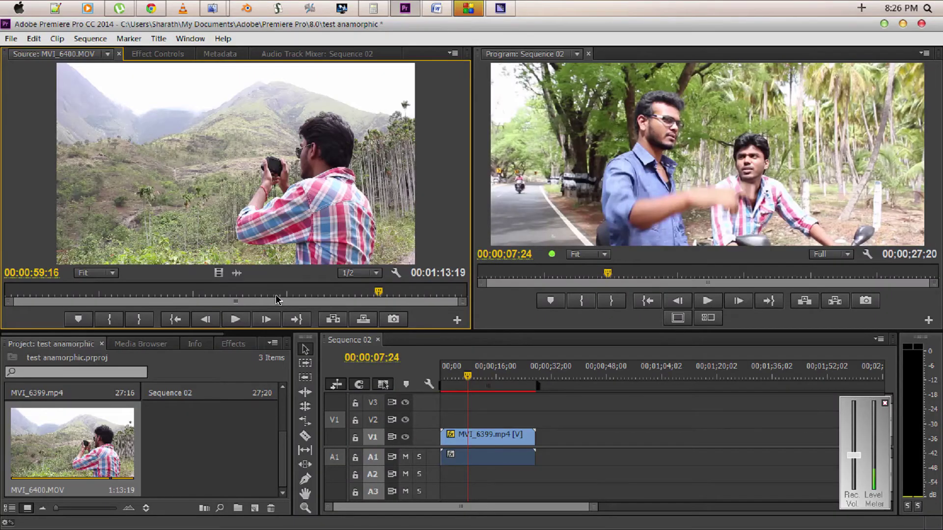
{"action": "right_click", "coordinate": [225, 455]}
{"action": "mouse_move", "coordinate": [264, 396]}
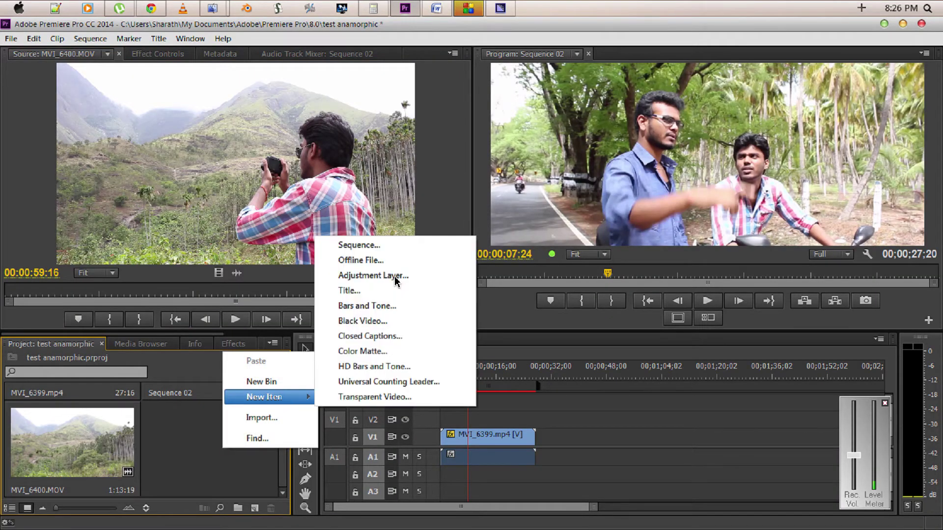
{"action": "left_click", "coordinate": [359, 245]}
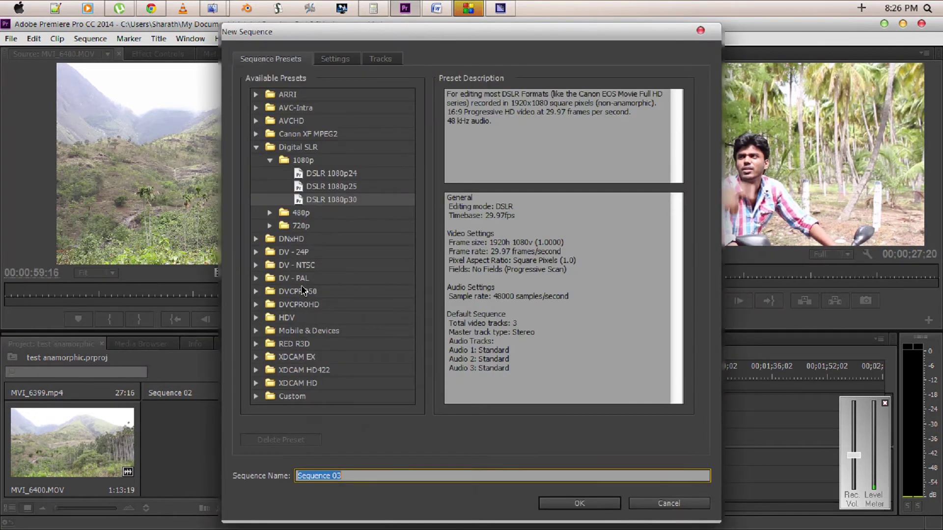
{"action": "left_click", "coordinate": [336, 59]}
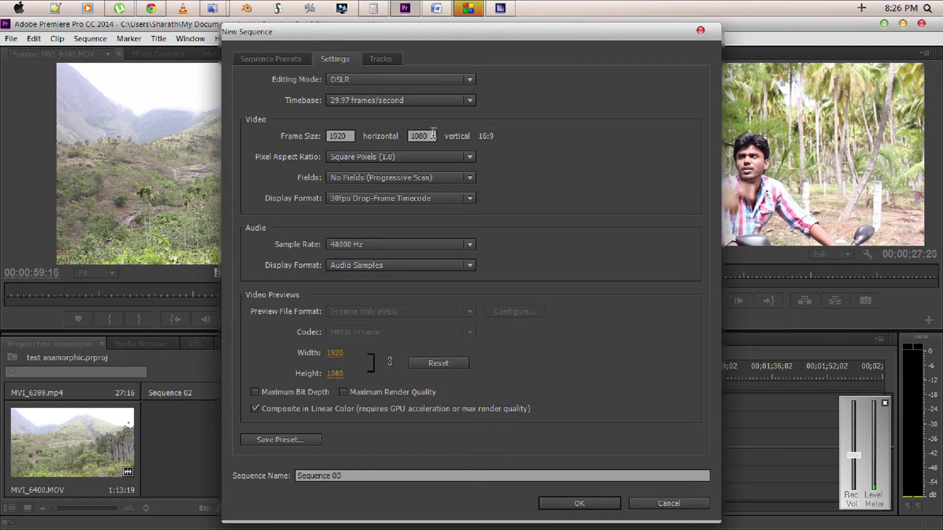
{"action": "double_click", "coordinate": [434, 136]}
{"action": "type", "text": "80"}
{"action": "type", "text": "3"}
{"action": "left_click", "coordinate": [599, 511]}
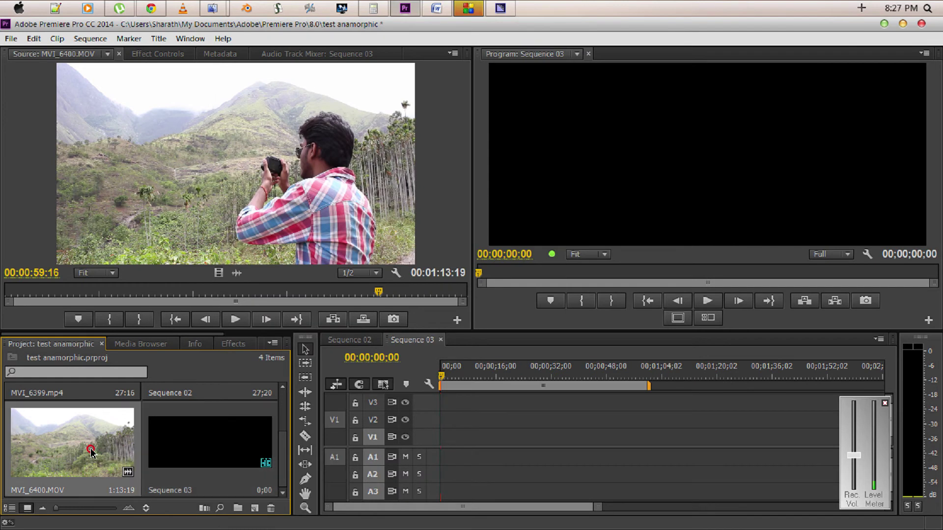
Drag MVI_6400.MOV into Sequence 03, keeping the sequence's 1920x803 settings.
{"action": "left_click_drag", "start_coordinate": [91, 451], "coordinate": [446, 458]}
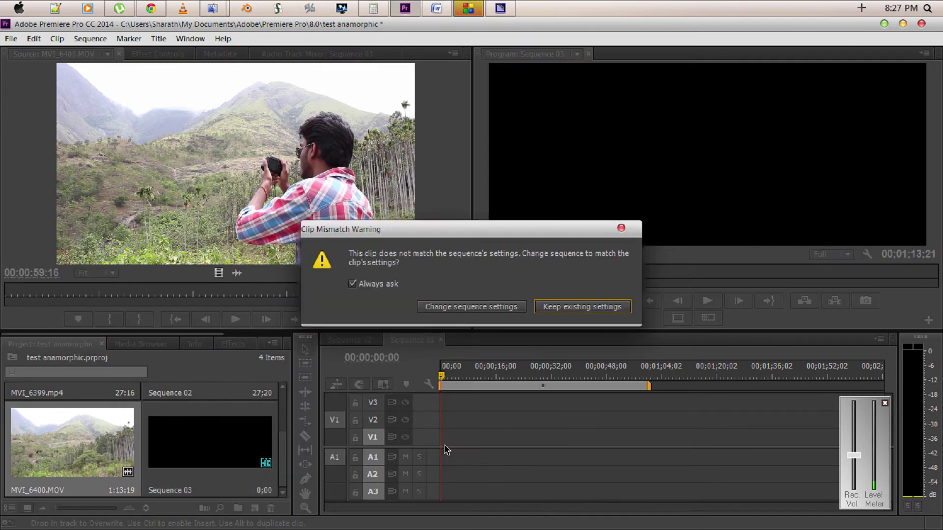
{"action": "left_click", "coordinate": [578, 310]}
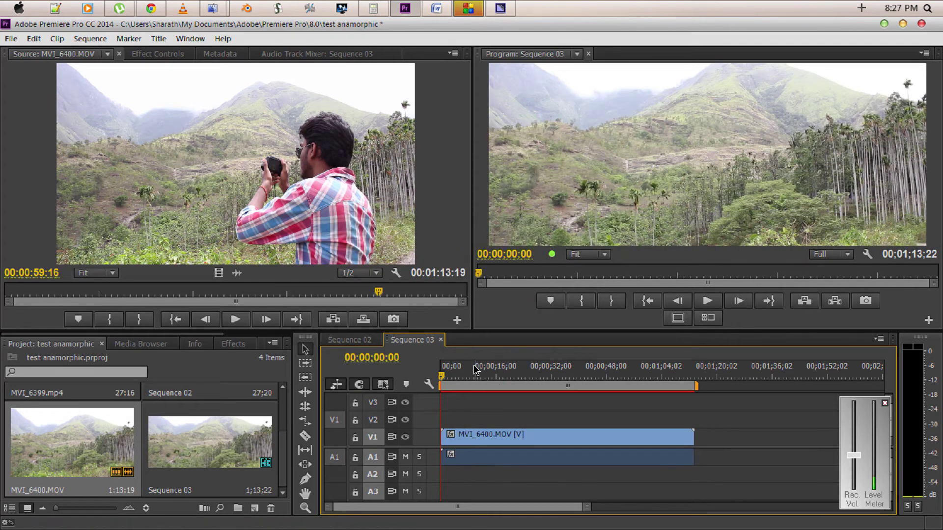
{"action": "left_click_drag", "start_coordinate": [476, 370], "coordinate": [501, 371]}
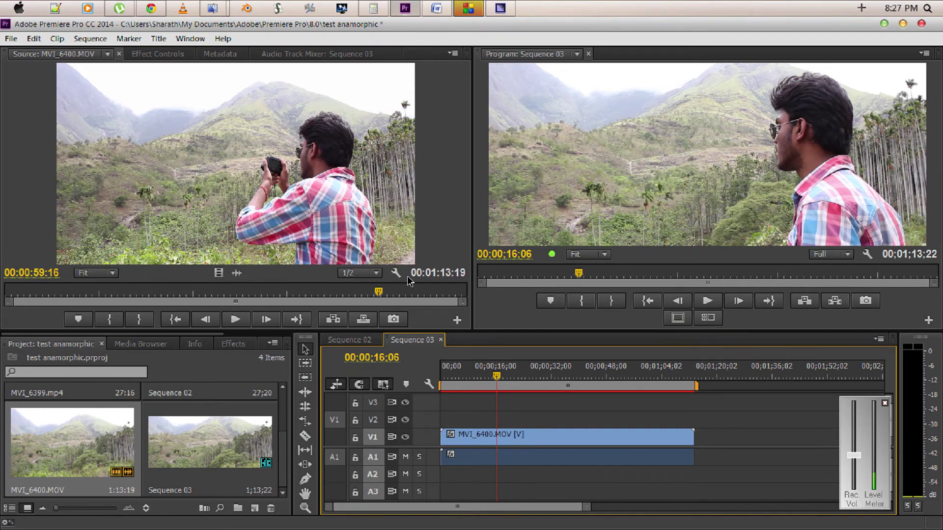
Play and skip through Sequence 03 to about 33 seconds to preview the clip.
{"action": "left_click", "coordinate": [137, 296]}
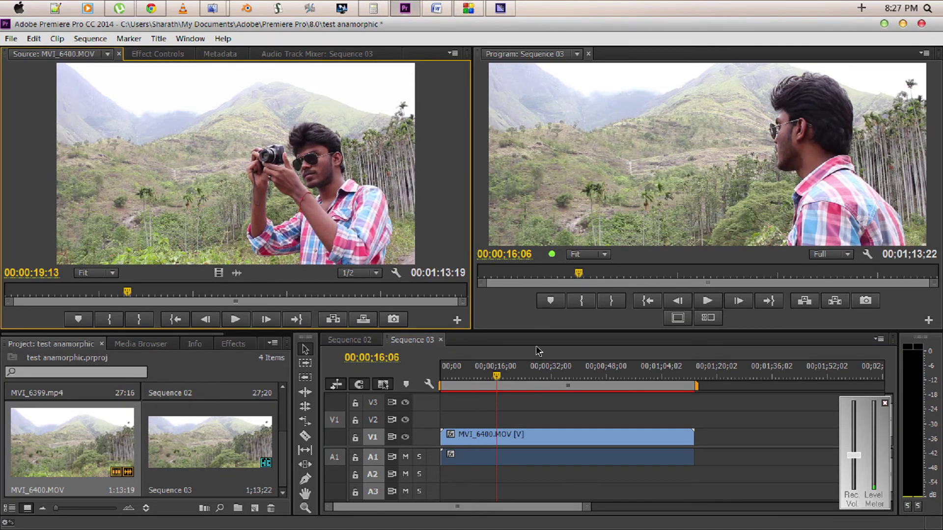
{"action": "left_click", "coordinate": [483, 373]}
{"action": "key", "text": "space"}
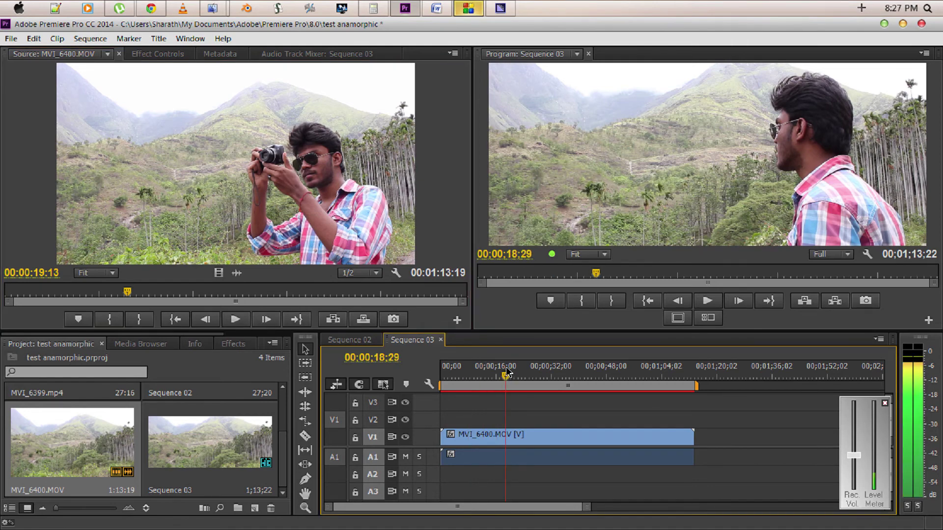
{"action": "left_click", "coordinate": [511, 370]}
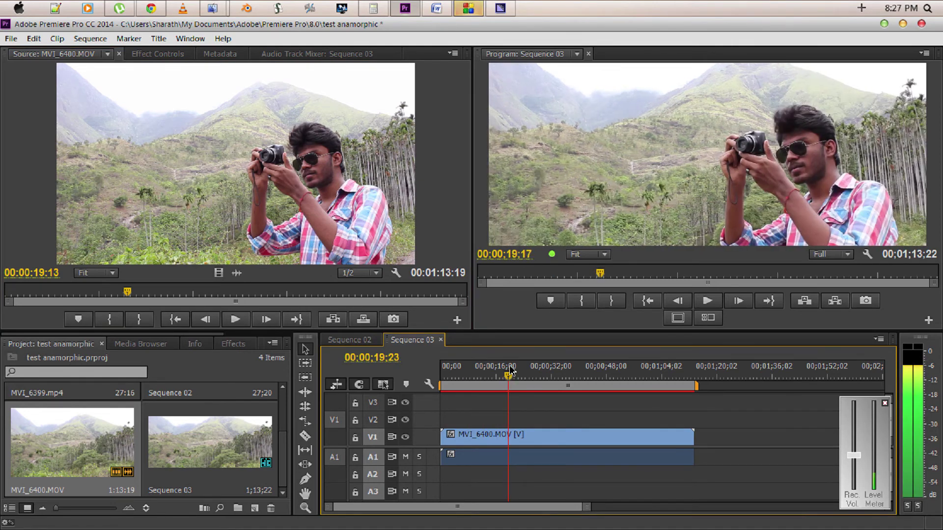
{"action": "left_click", "coordinate": [534, 366]}
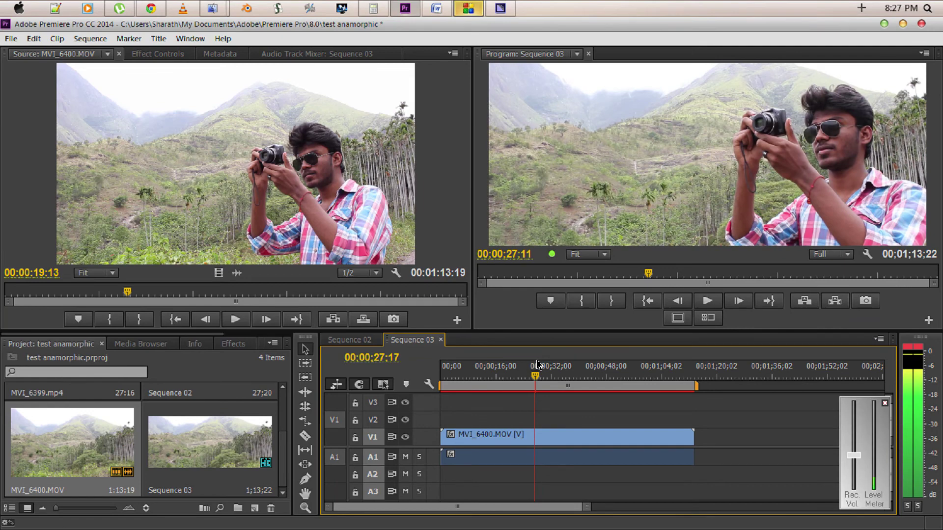
{"action": "left_click", "coordinate": [554, 366]}
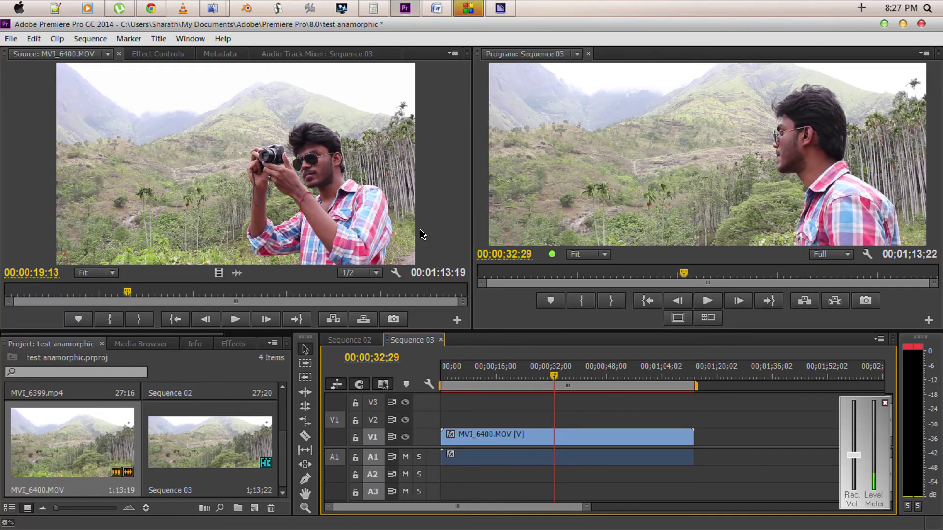
{"action": "key", "text": "ctrl+m"}
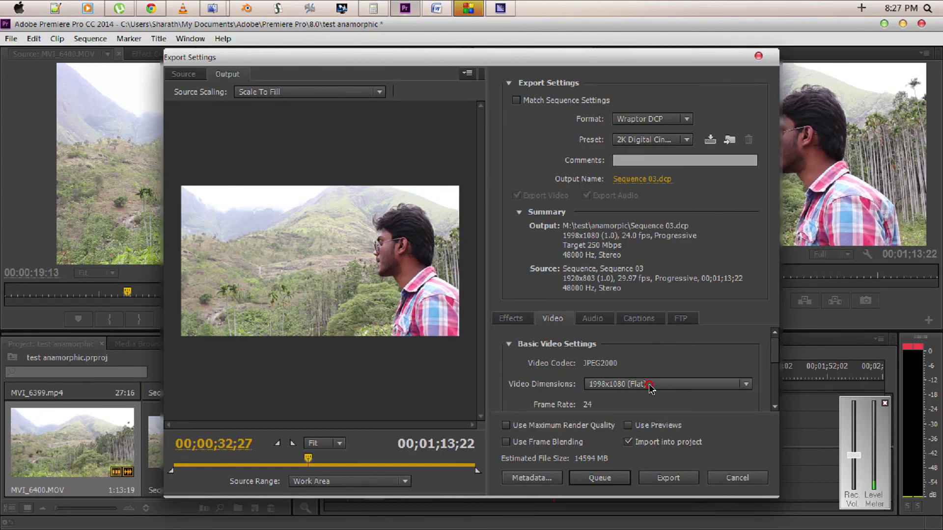
Choose 2048x858 (Scope) from Video Dimensions for the Sequence 03 Wraptor DCP export.
{"action": "left_click", "coordinate": [667, 384]}
{"action": "left_click", "coordinate": [660, 417]}
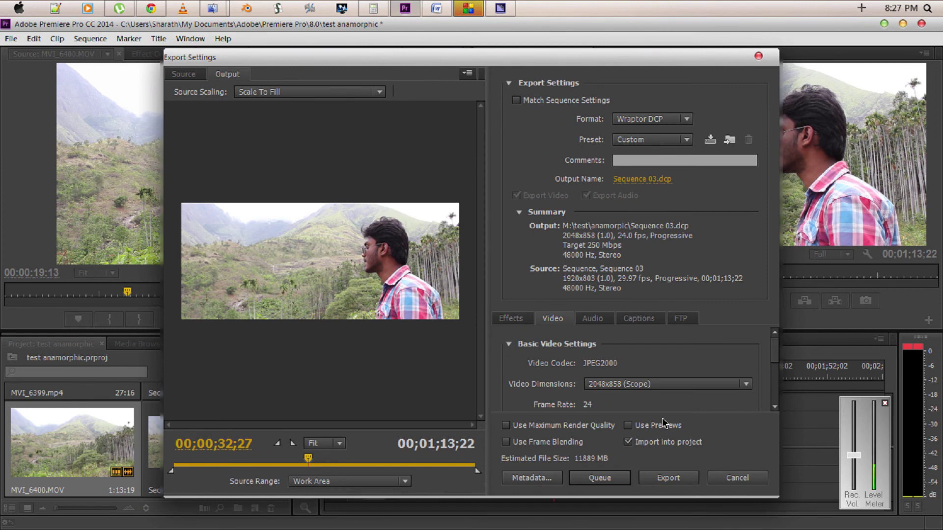